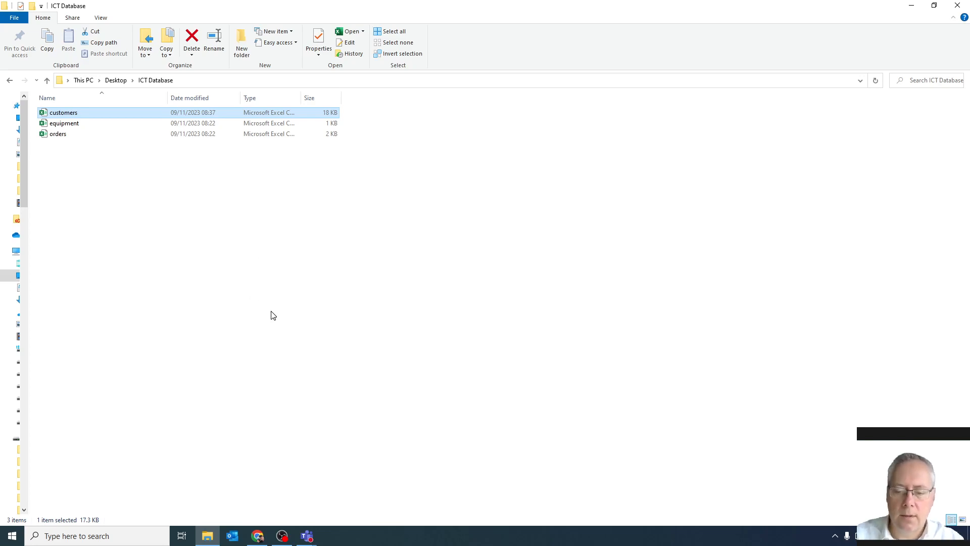
Open Access and start a new blank database with the file name Test Database
key("super")
type("access")
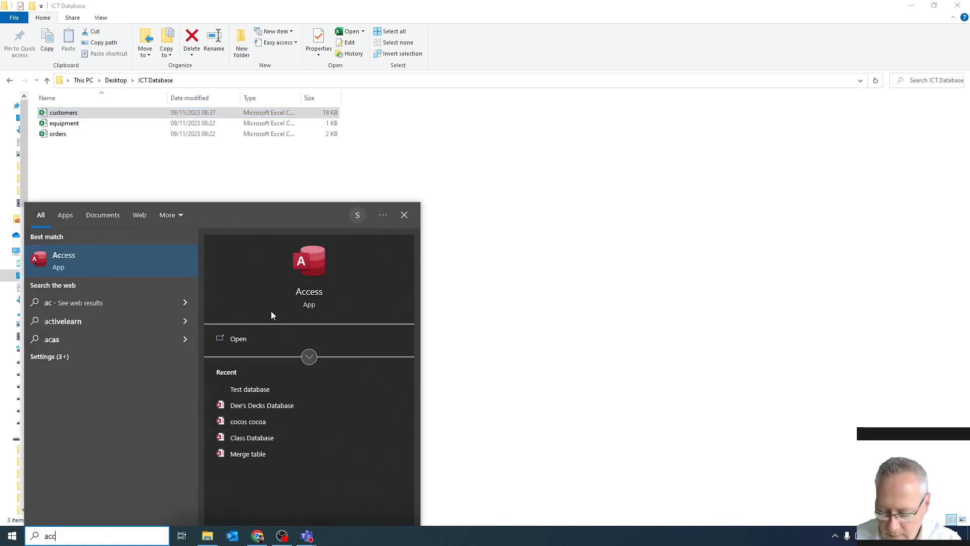
key("Return")
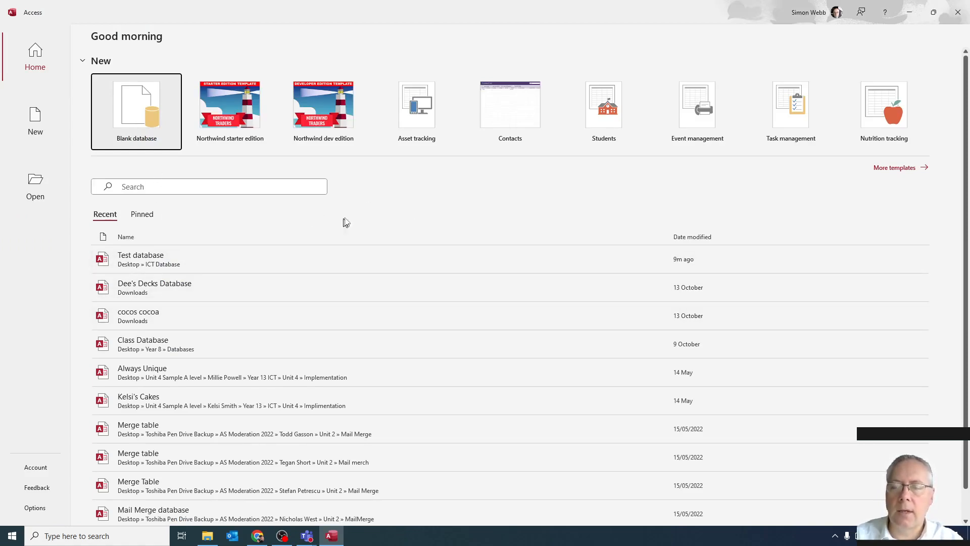
left_click(141, 114)
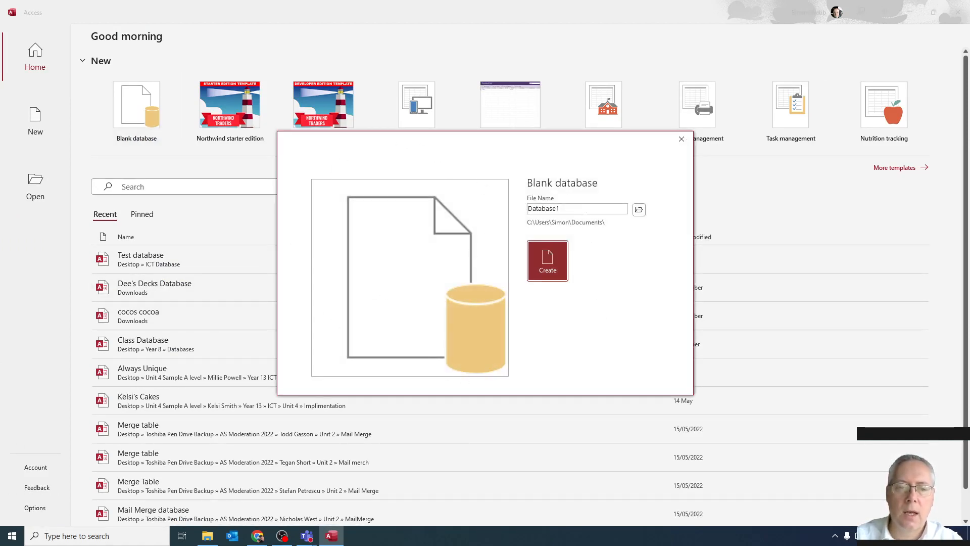
left_click_drag(529, 208, 582, 209)
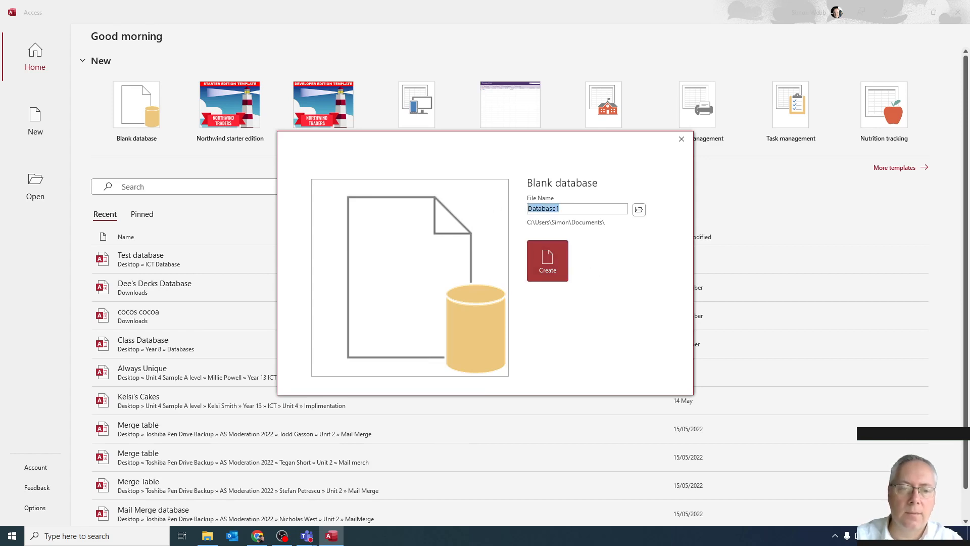
type("Te")
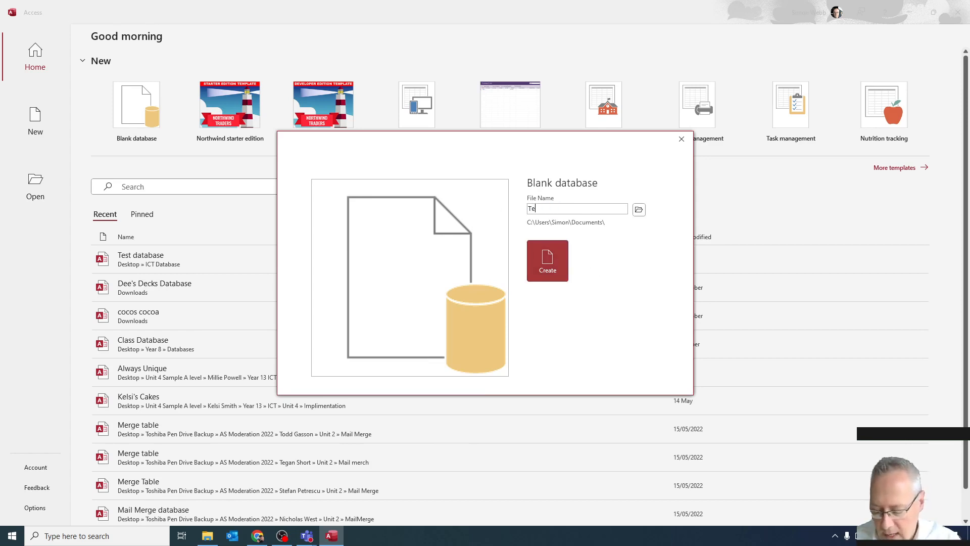
type("st Database")
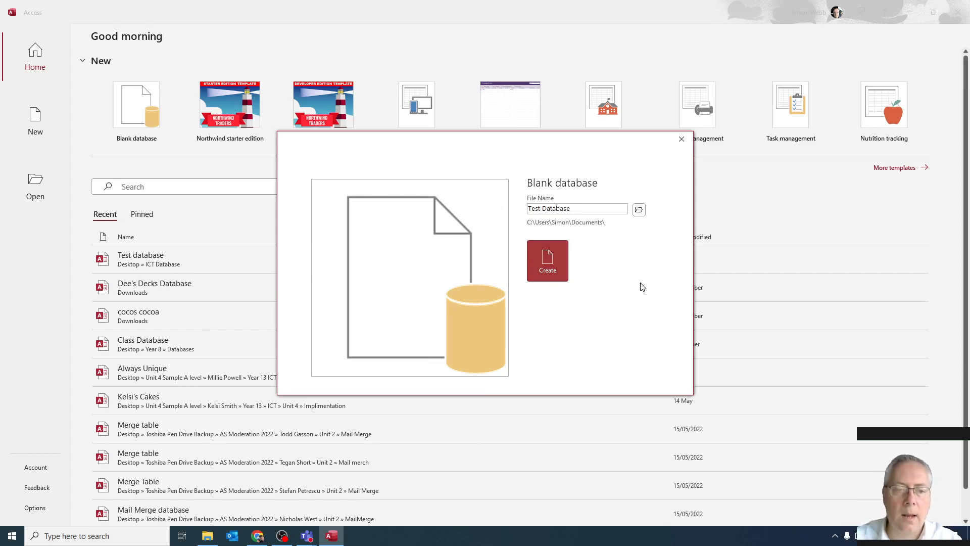
Set the save location to the ICT Database folder on the Desktop and create the database
left_click(639, 210)
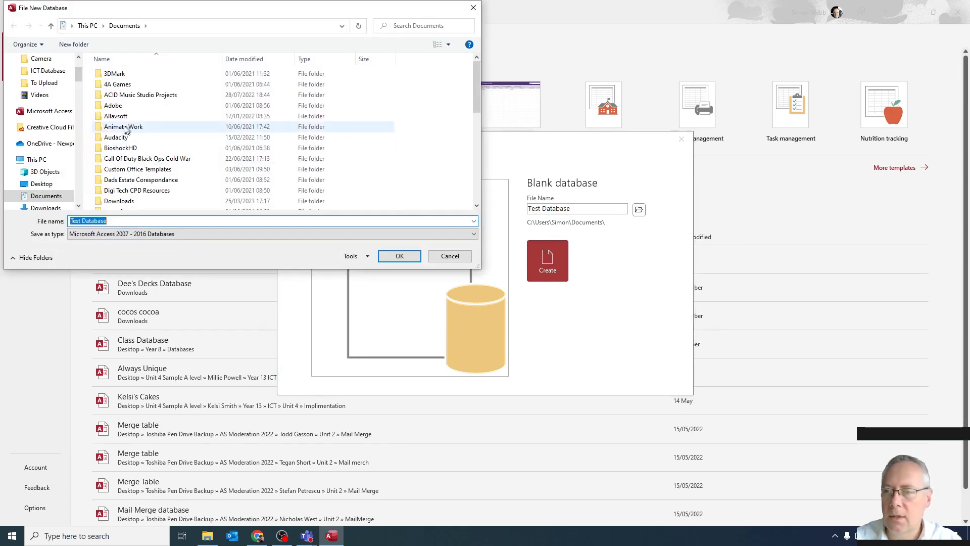
left_click(42, 184)
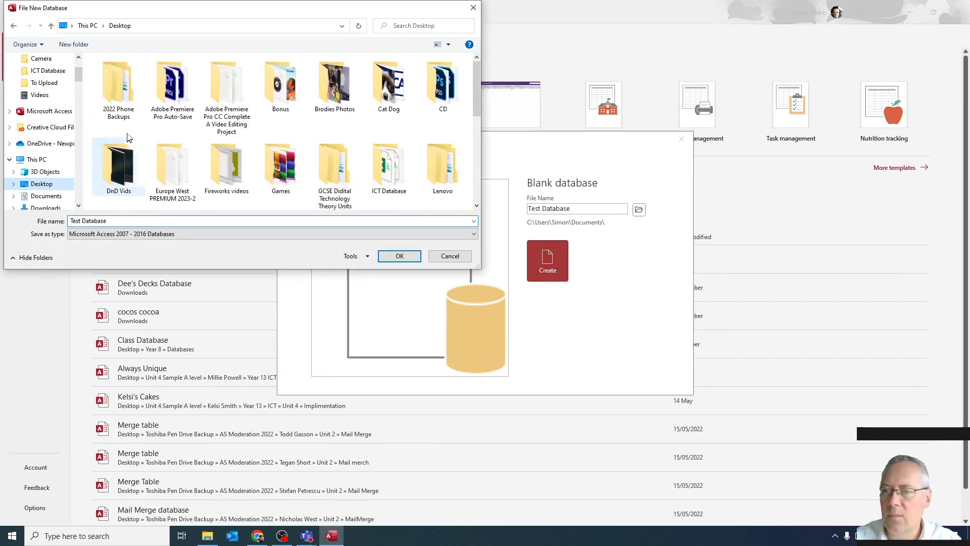
scroll(281, 167, "down", 1)
left_click(400, 115)
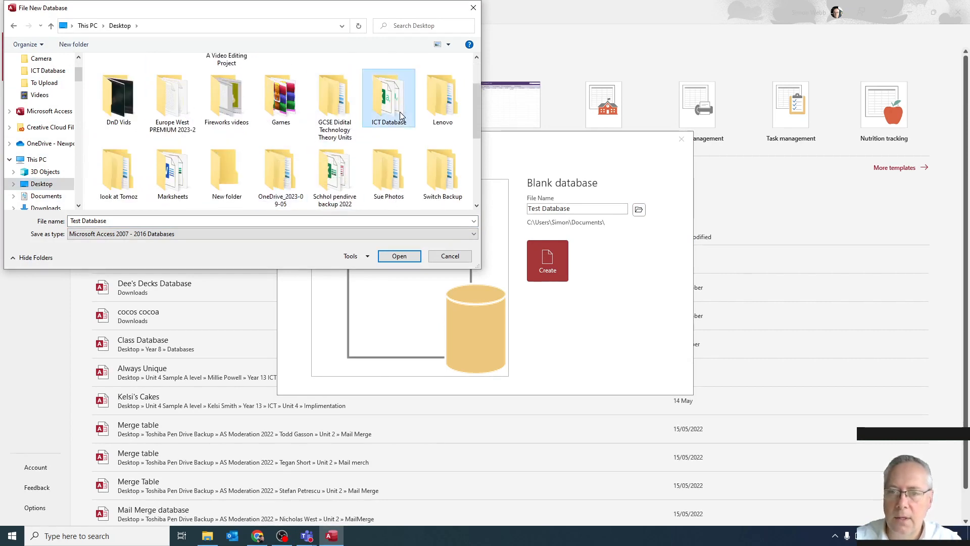
double_click(400, 115)
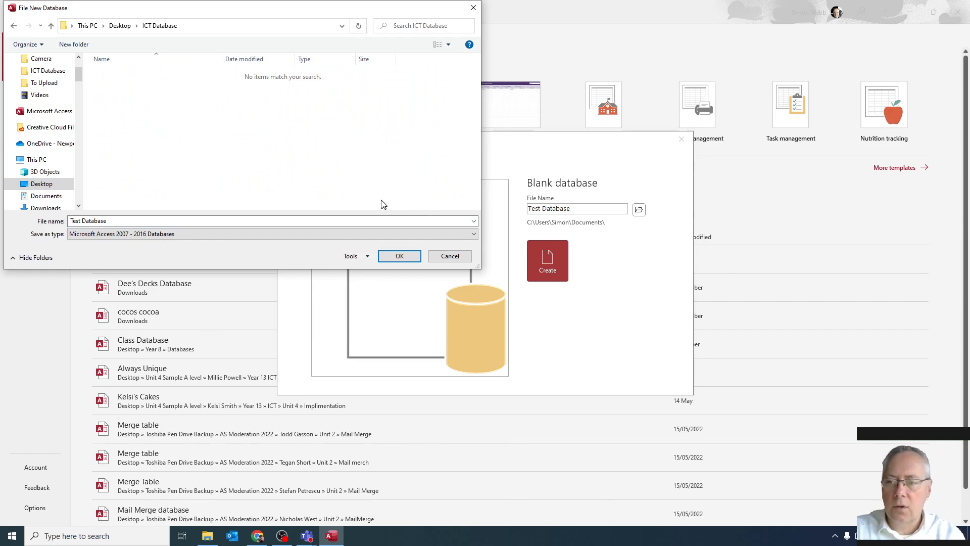
left_click(386, 259)
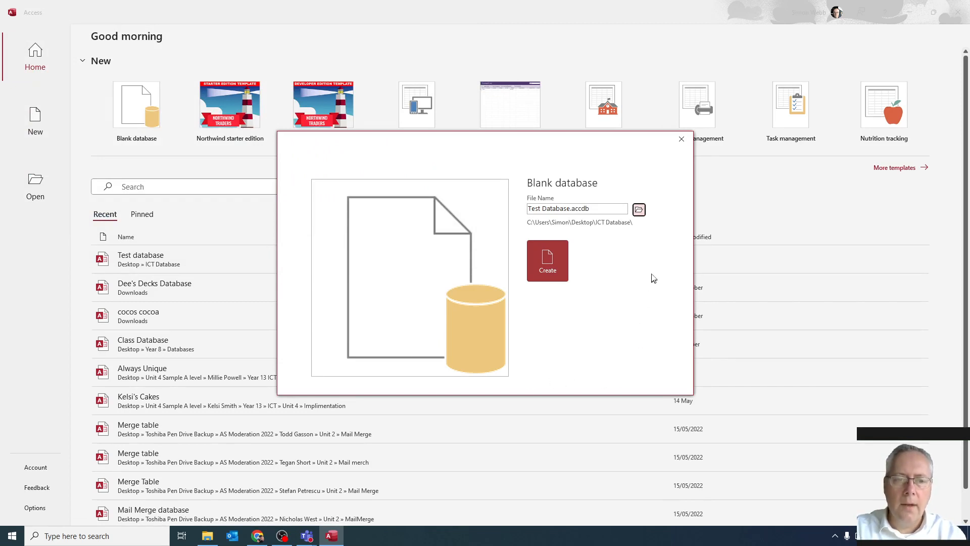
left_click(548, 260)
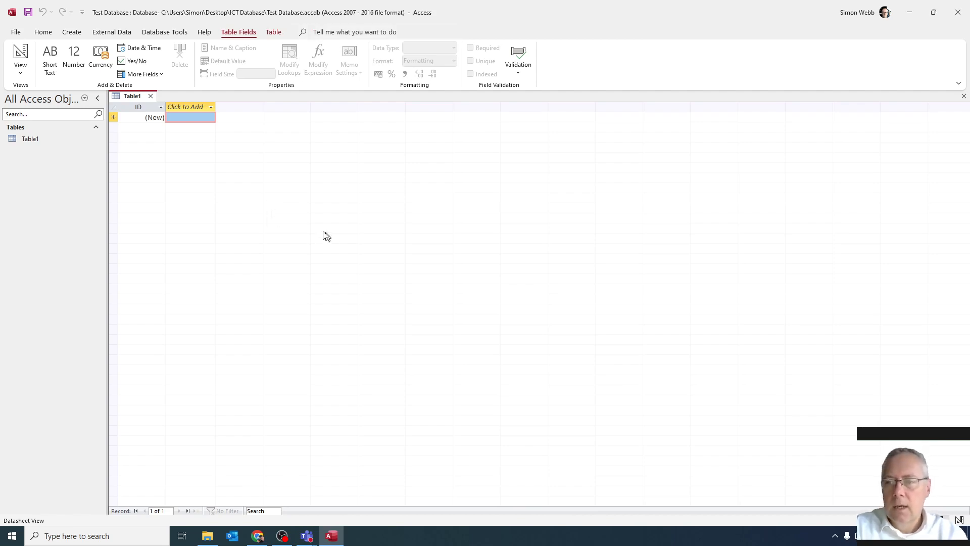
Close the empty default table and start importing external data from a text file
left_click(151, 96)
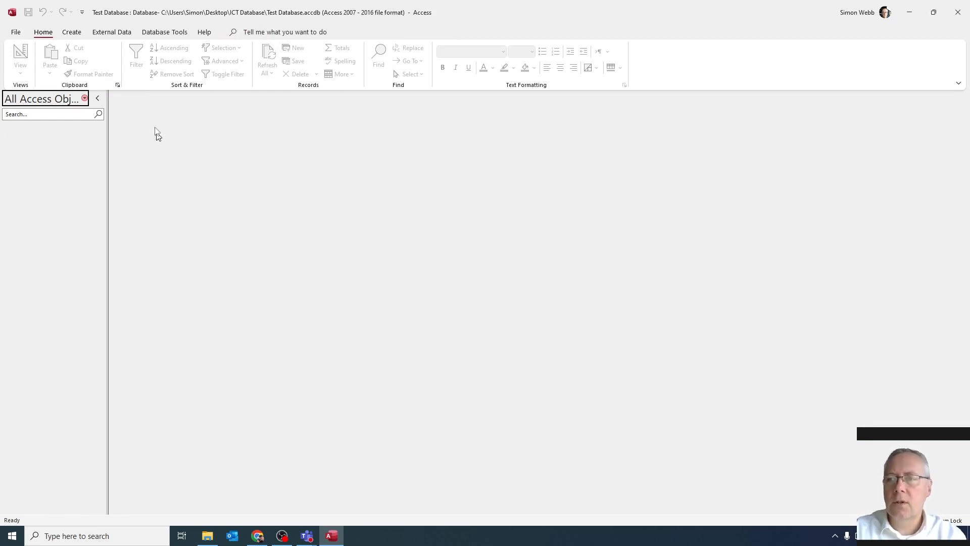
left_click(120, 36)
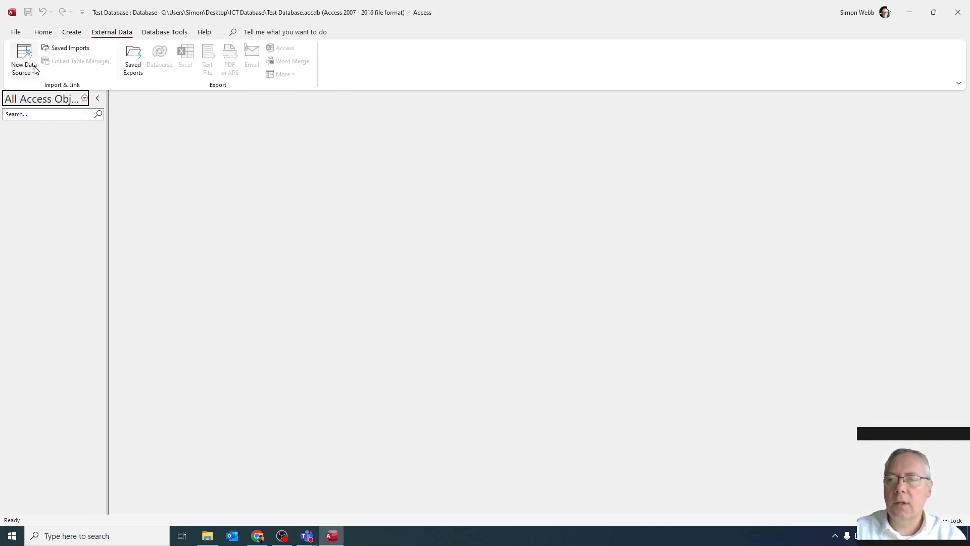
left_click(33, 71)
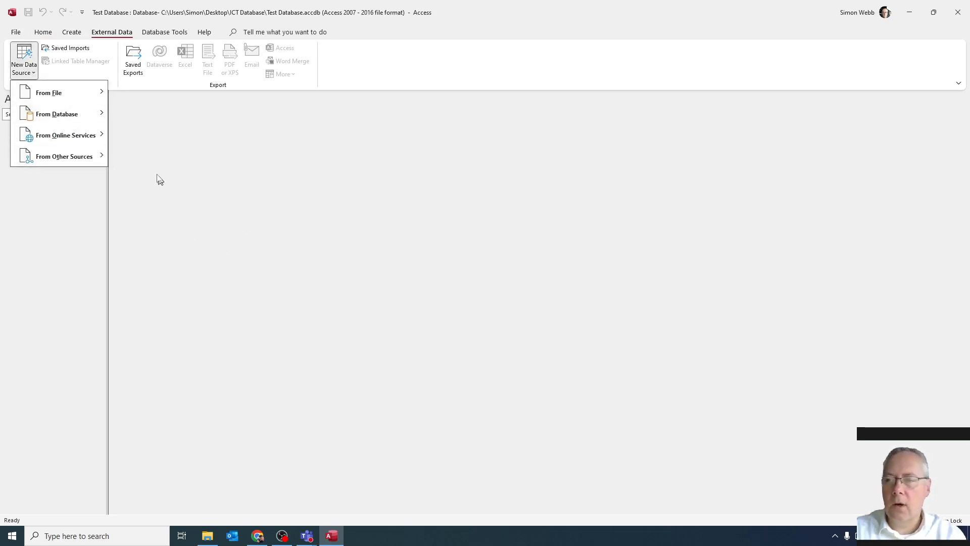
mouse_move(76, 94)
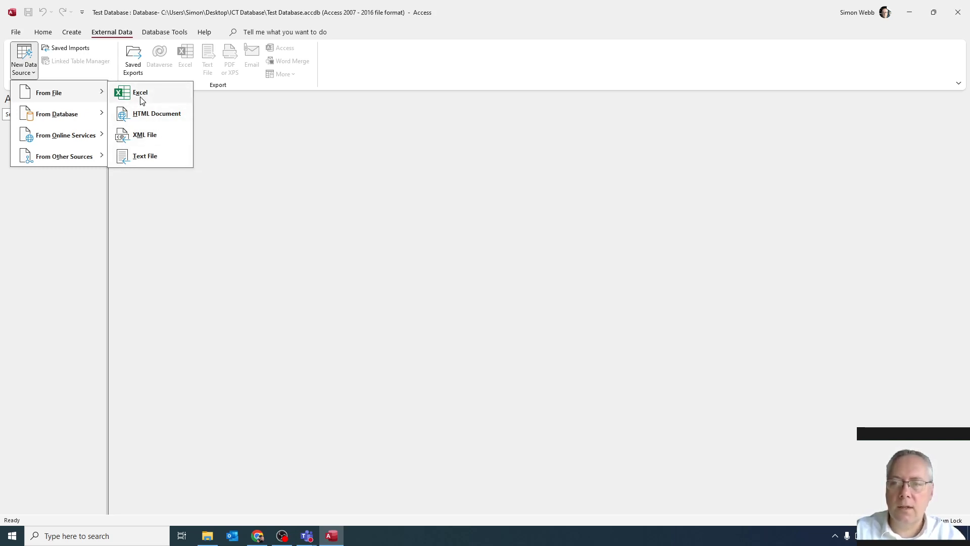
left_click(145, 156)
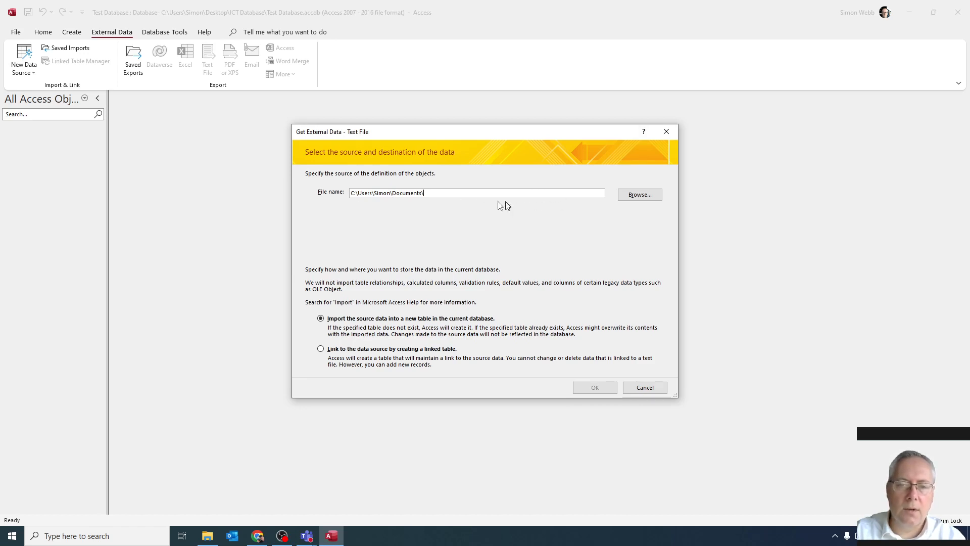
Choose equipment.csv from the Desktop's ICT Database folder as the source to import into a new table
left_click(641, 195)
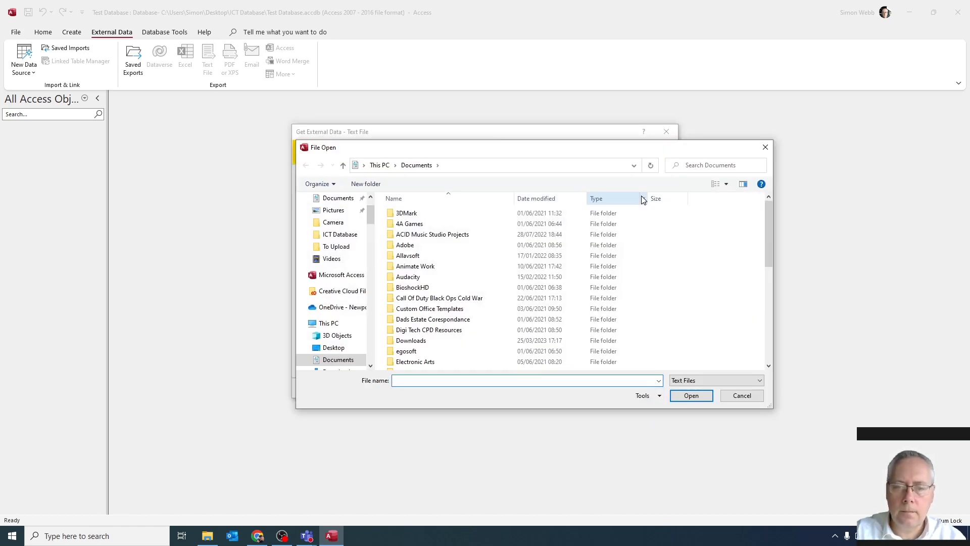
scroll(475, 323, "down", 2)
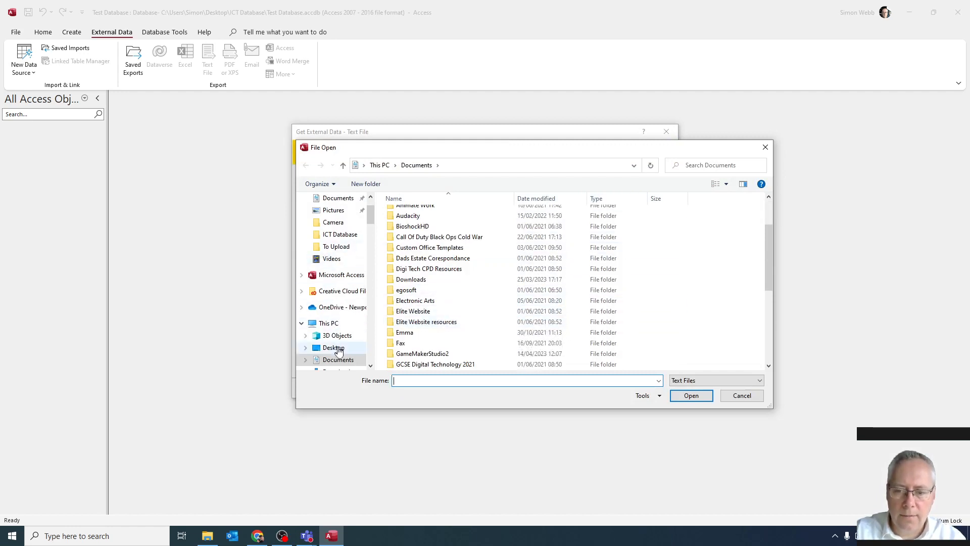
left_click(334, 348)
scroll(520, 283, "down", 3)
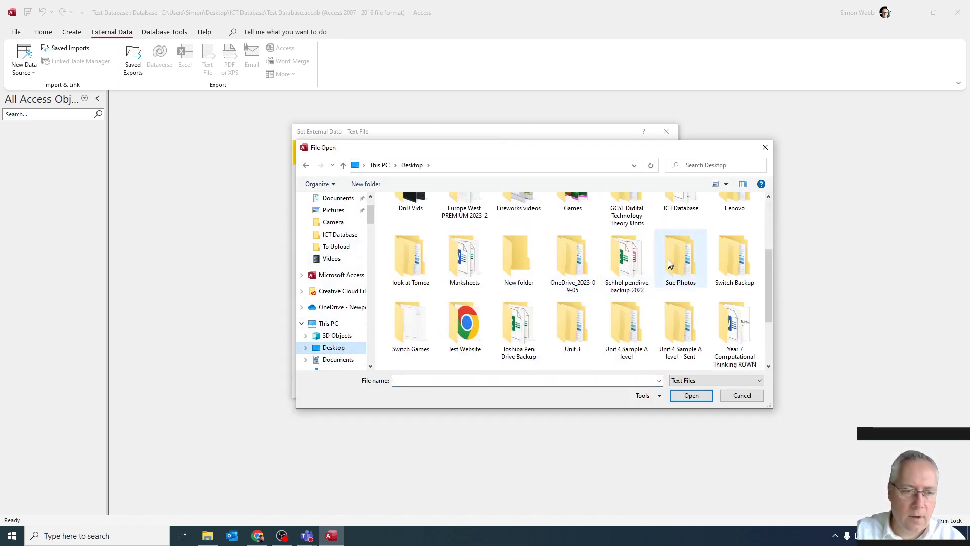
double_click(677, 253)
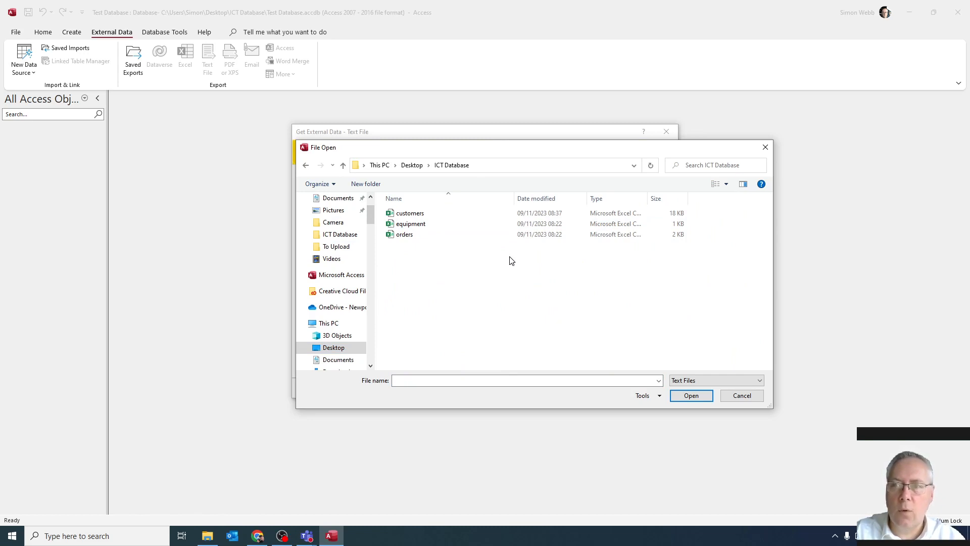
double_click(420, 224)
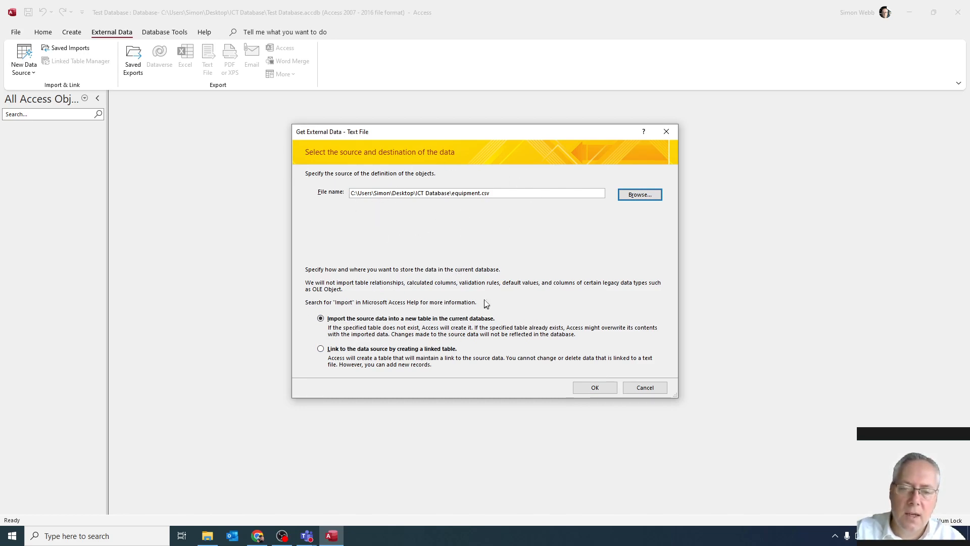
left_click(596, 387)
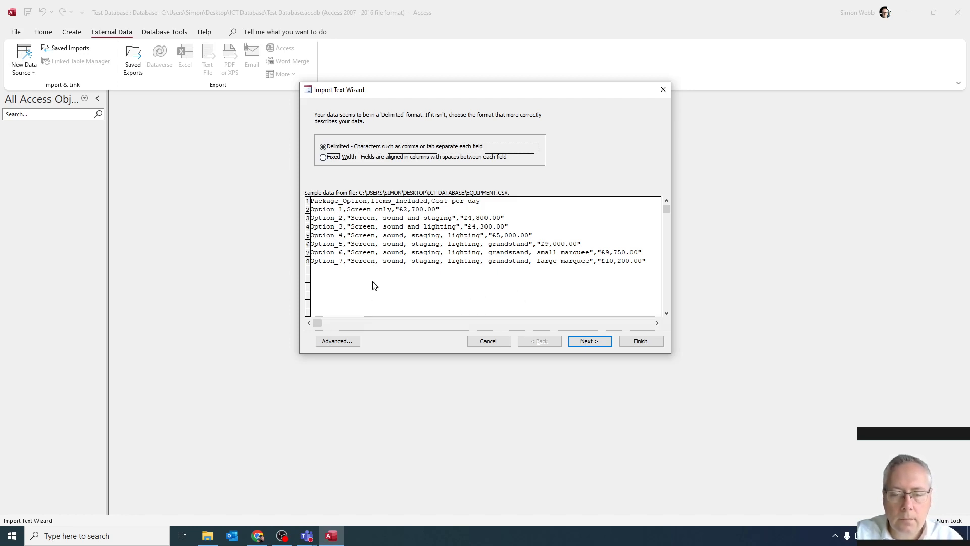
Configure the import as comma-delimited, with the first row as field names and the double quote as text qualifier
left_click(597, 342)
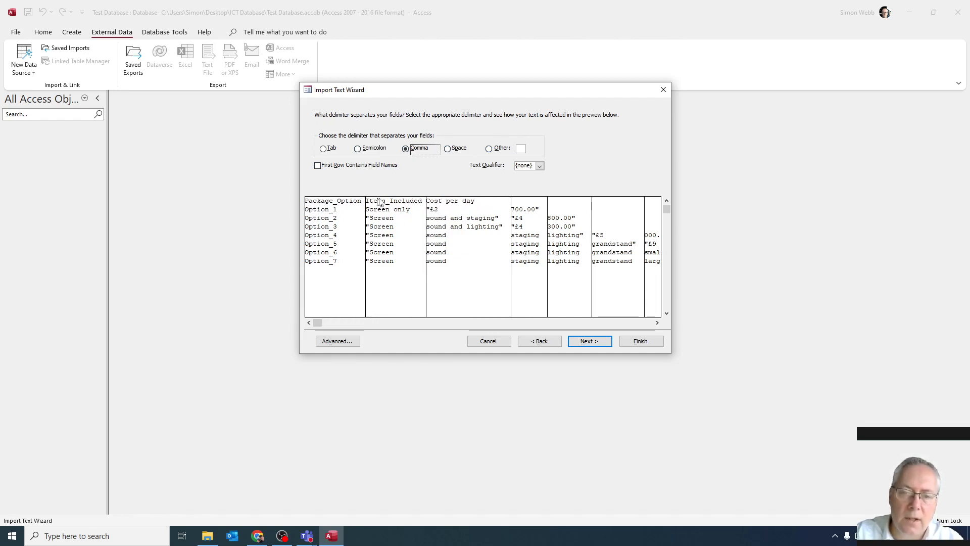
left_click(318, 165)
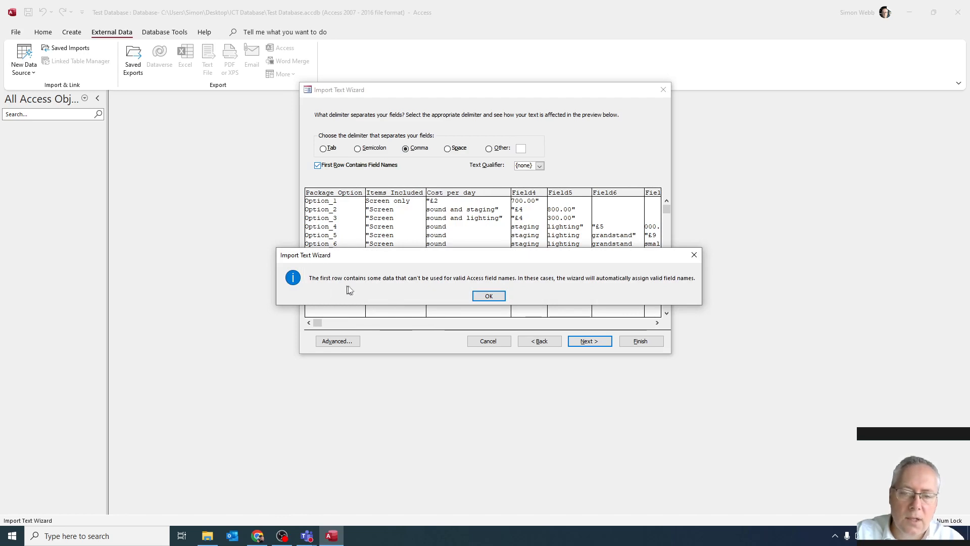
left_click(488, 297)
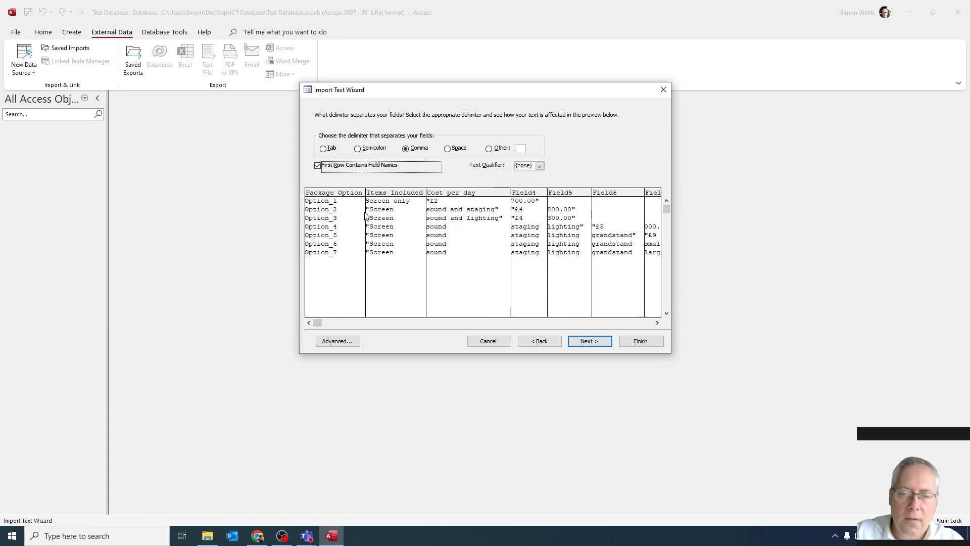
left_click(539, 340)
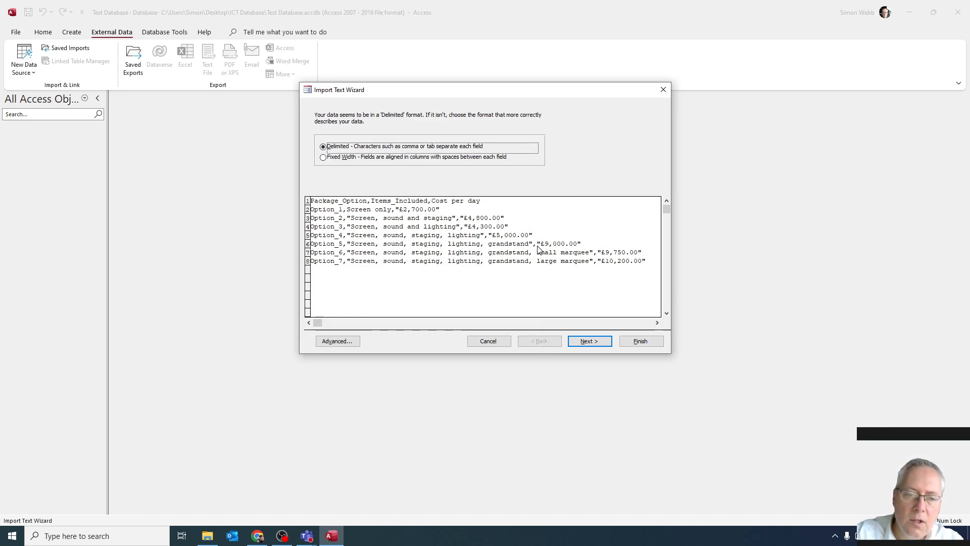
left_click(590, 341)
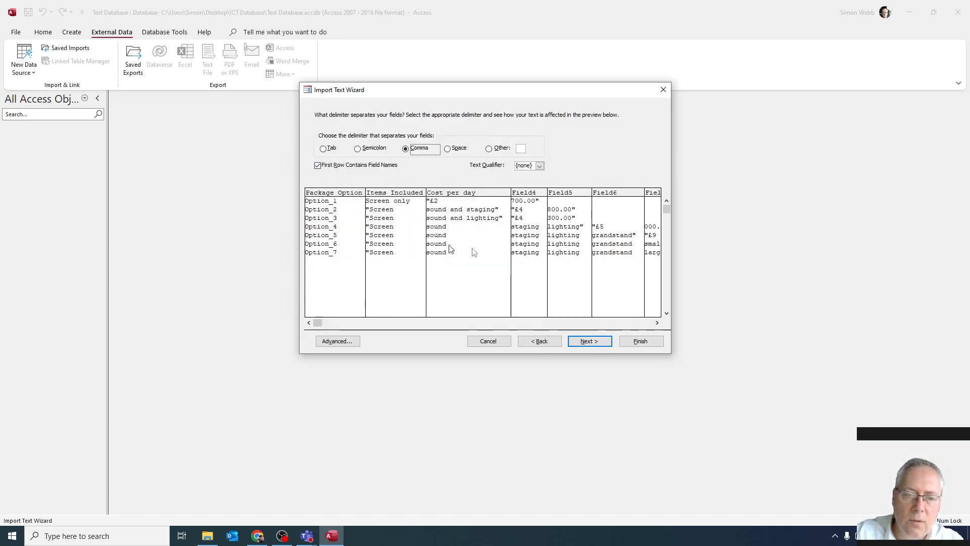
left_click(540, 167)
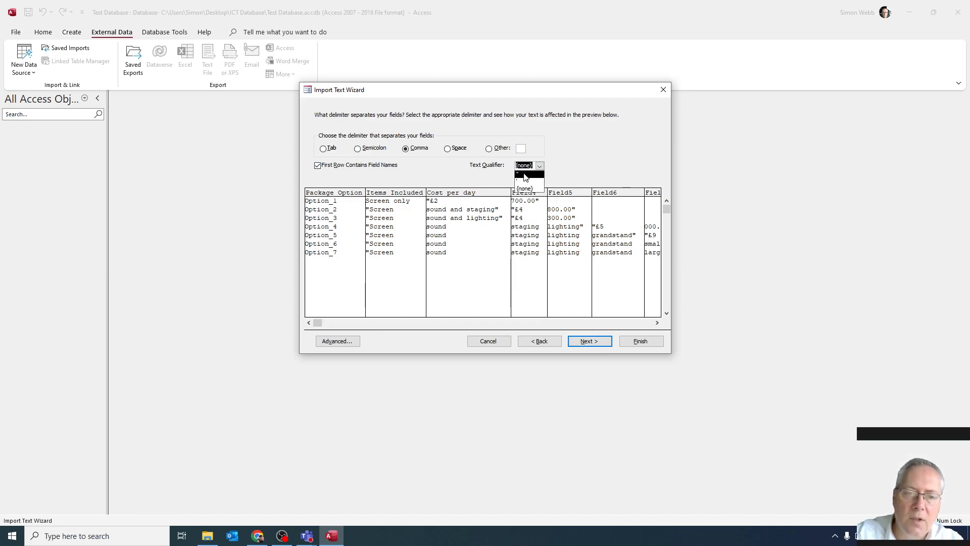
left_click(524, 174)
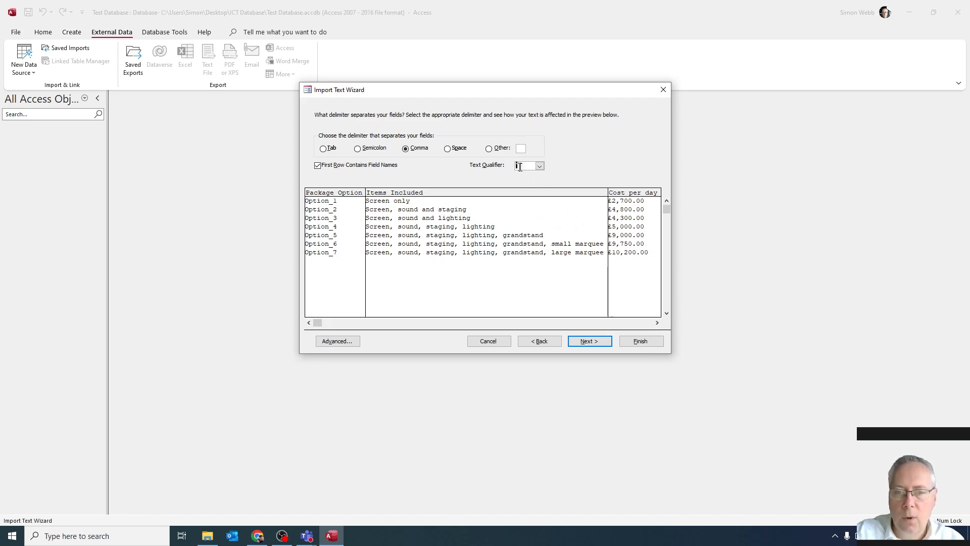
left_click(600, 341)
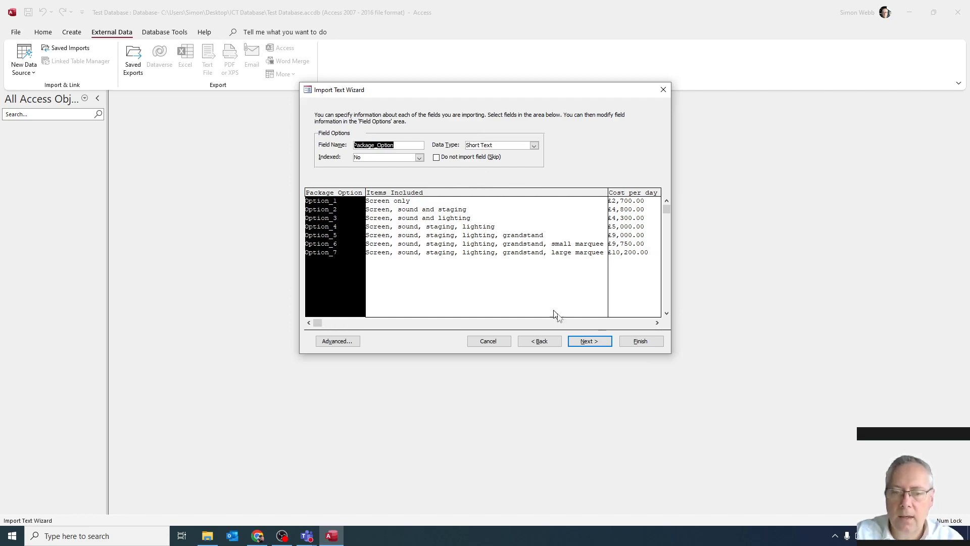
Import the data without a primary key into a table named Equipment, without saving the import steps
left_click(589, 341)
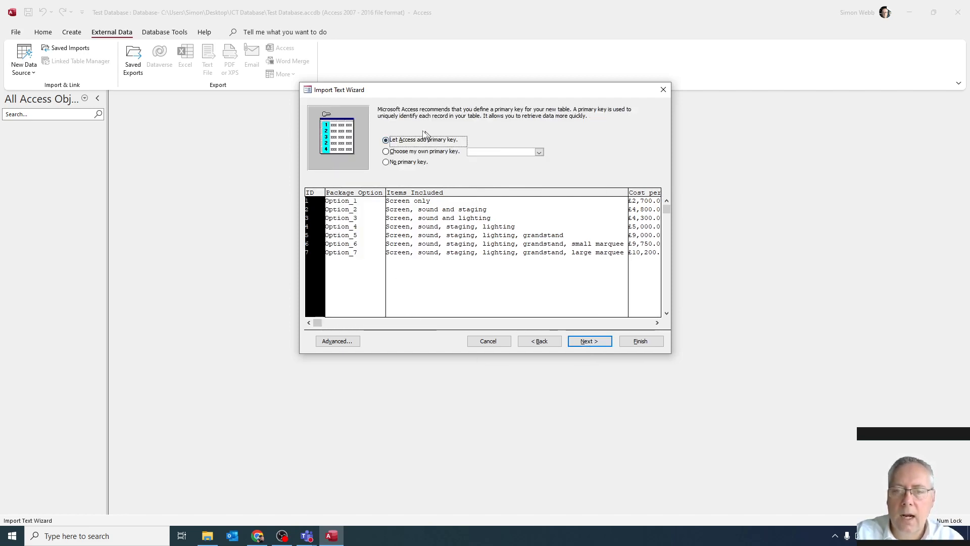
left_click(385, 163)
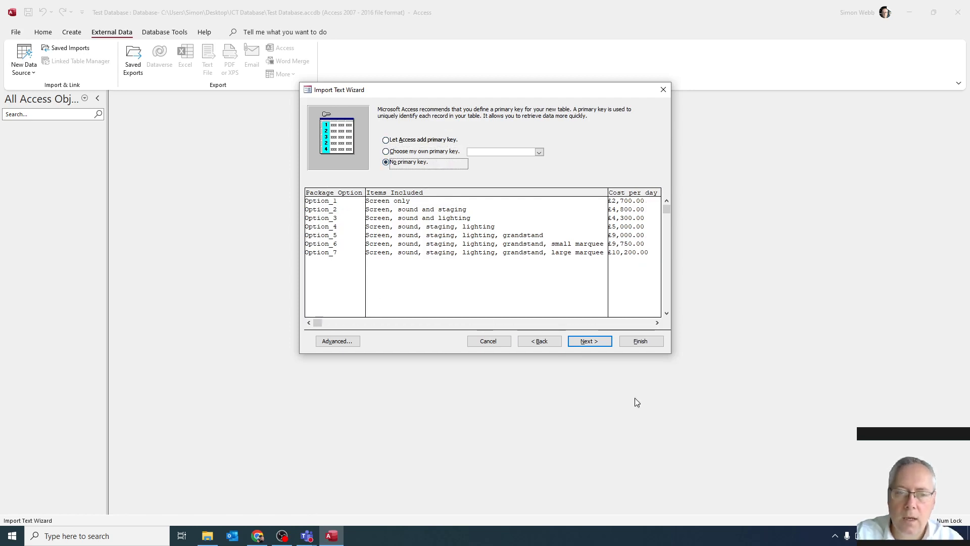
left_click(586, 343)
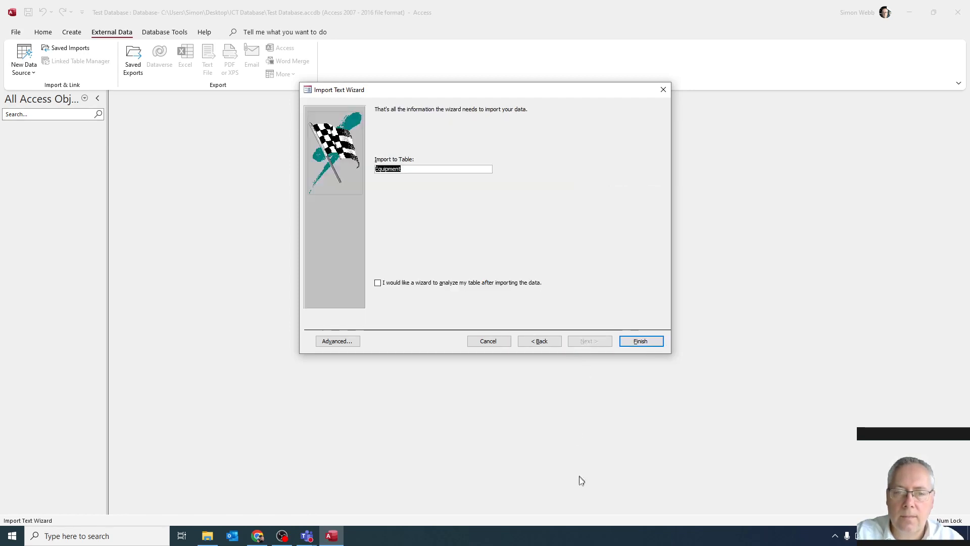
left_click(640, 341)
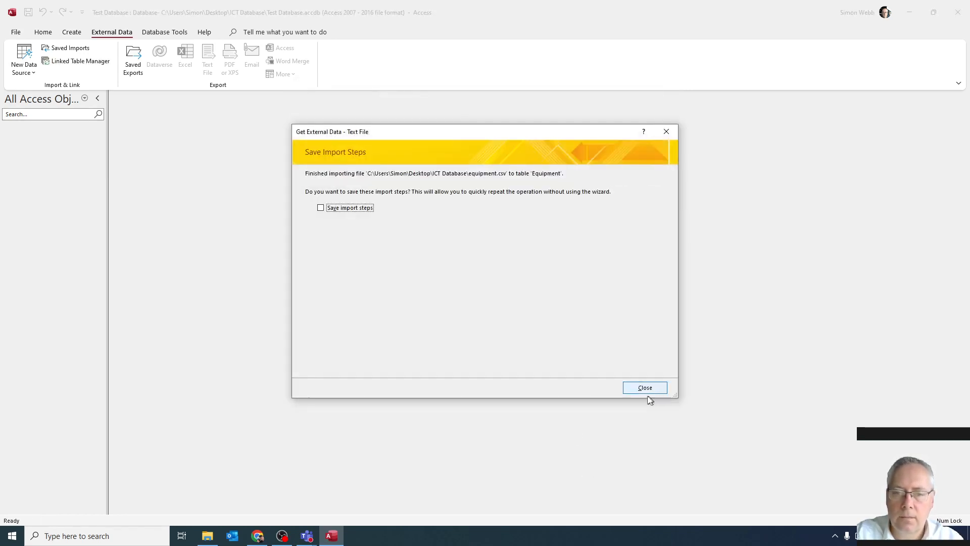
left_click(646, 390)
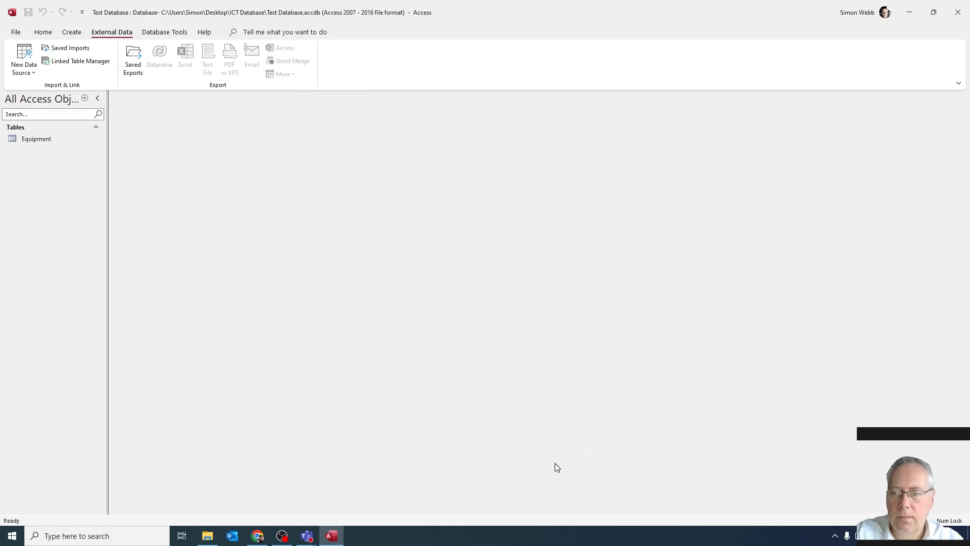
Open the Equipment table and fit the Package_Option, Items_Included and Cost per day column widths to their contents
double_click(36, 139)
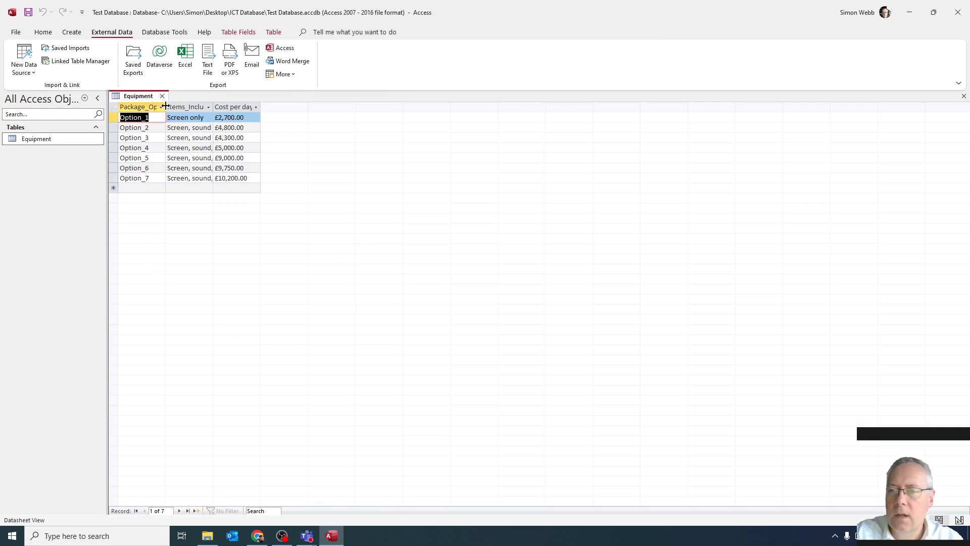
double_click(164, 106)
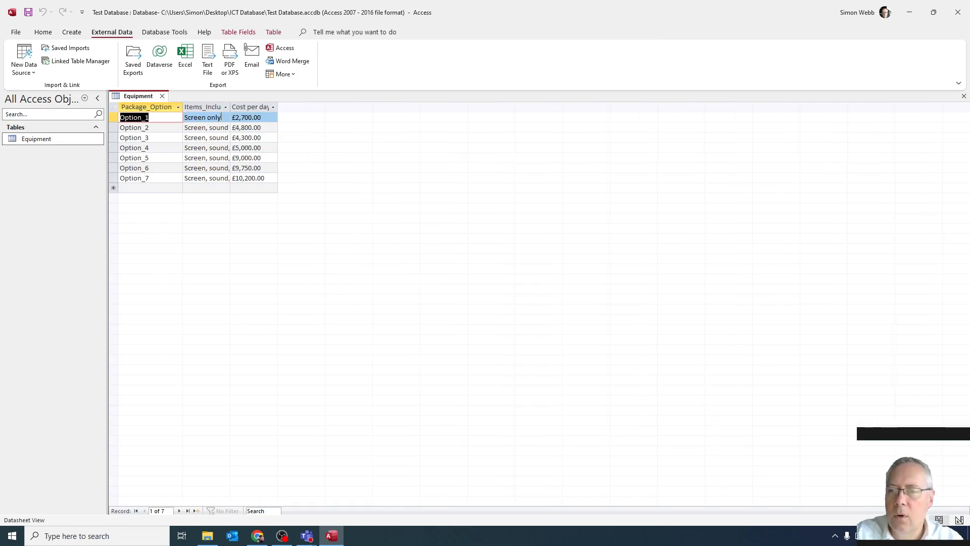
double_click(230, 106)
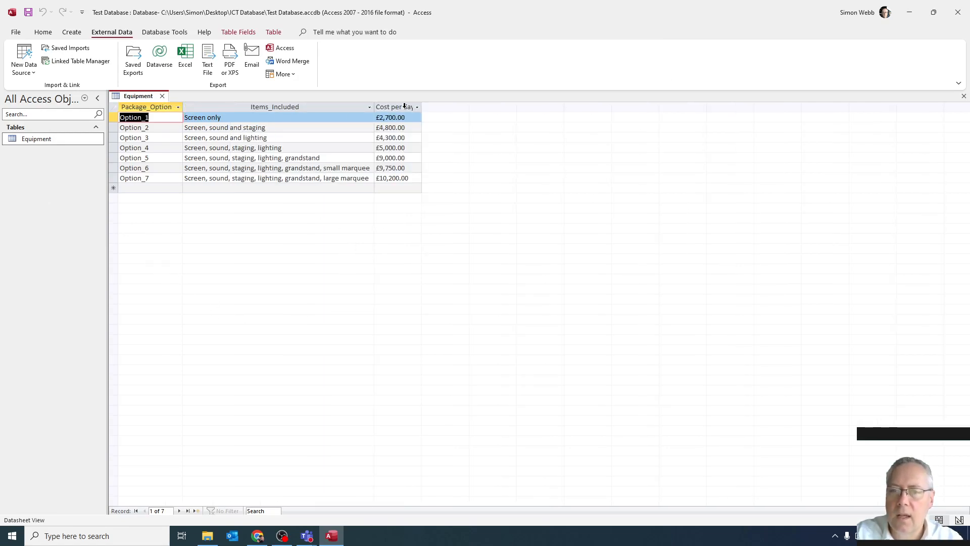
double_click(423, 106)
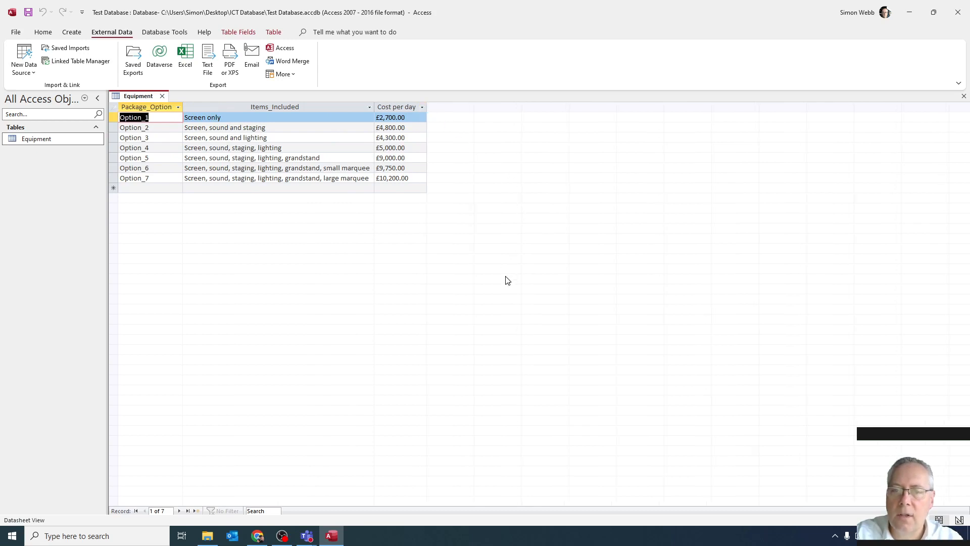